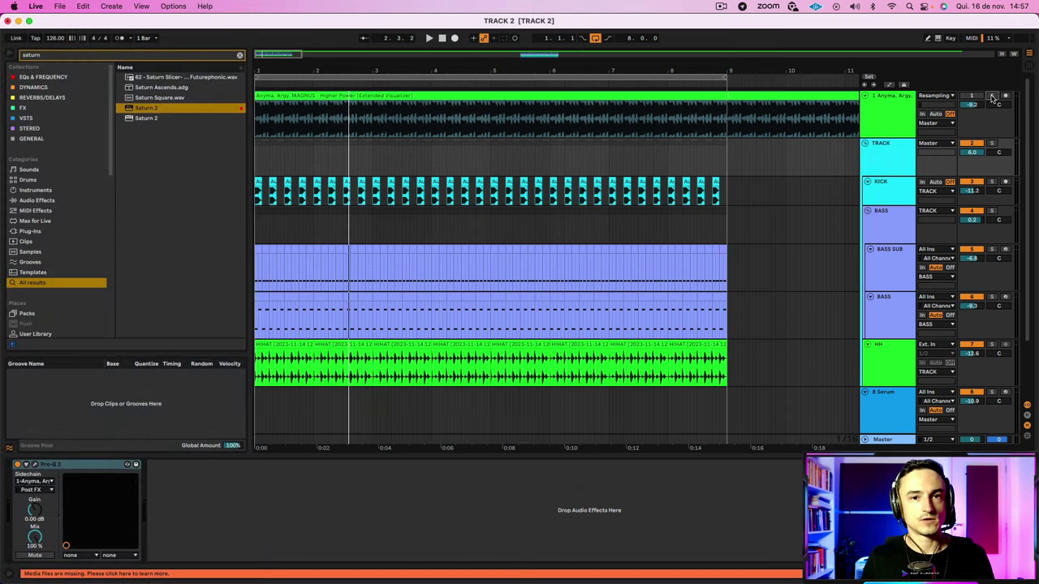
Toggle the solo on the Higher Power reference track and stop its playback
click(992, 96)
key(space)
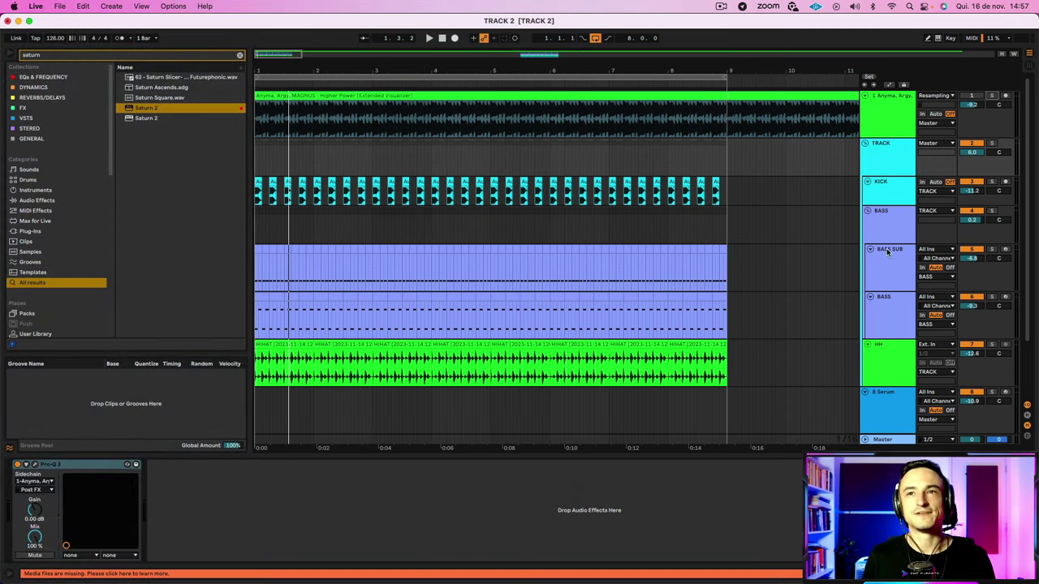
Enlarge the KICK track and examine the waveforms of its first clips at the start of the arrangement
click(893, 213)
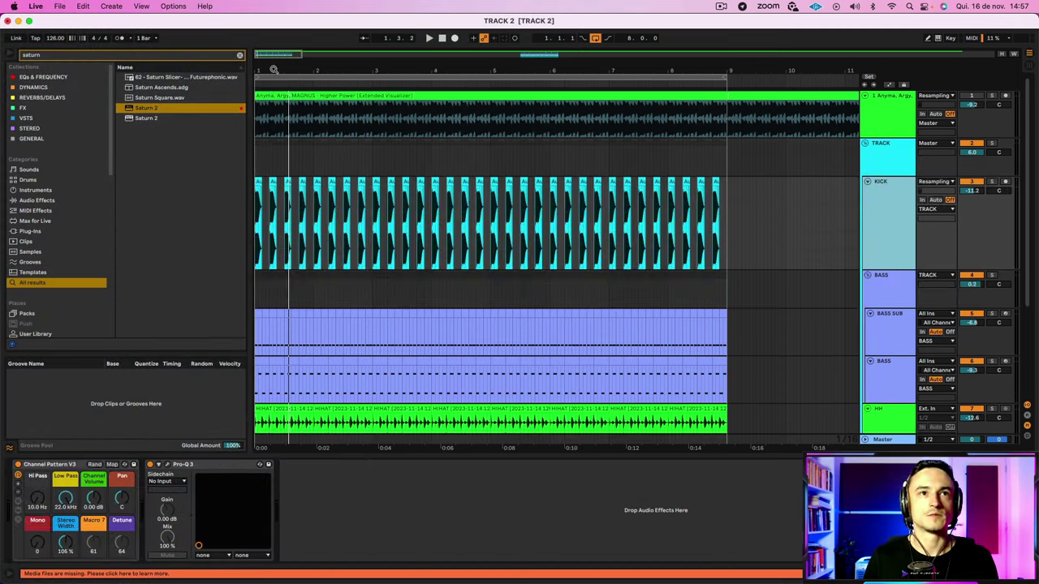
drag(274, 70, 274, 203)
scroll(496, 236, left, 4)
drag(287, 71, 287, 130)
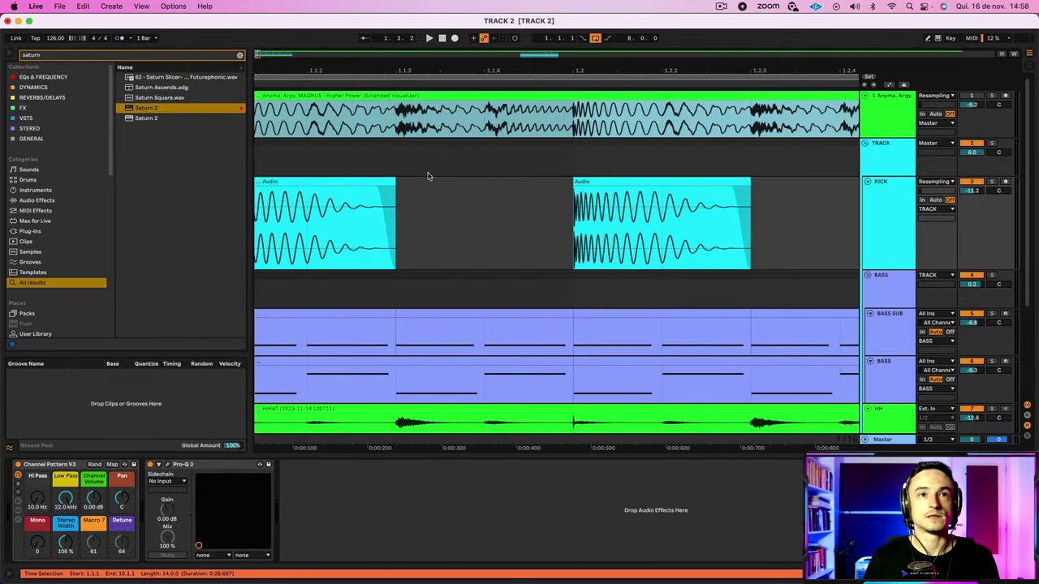
scroll(428, 176, left, 2)
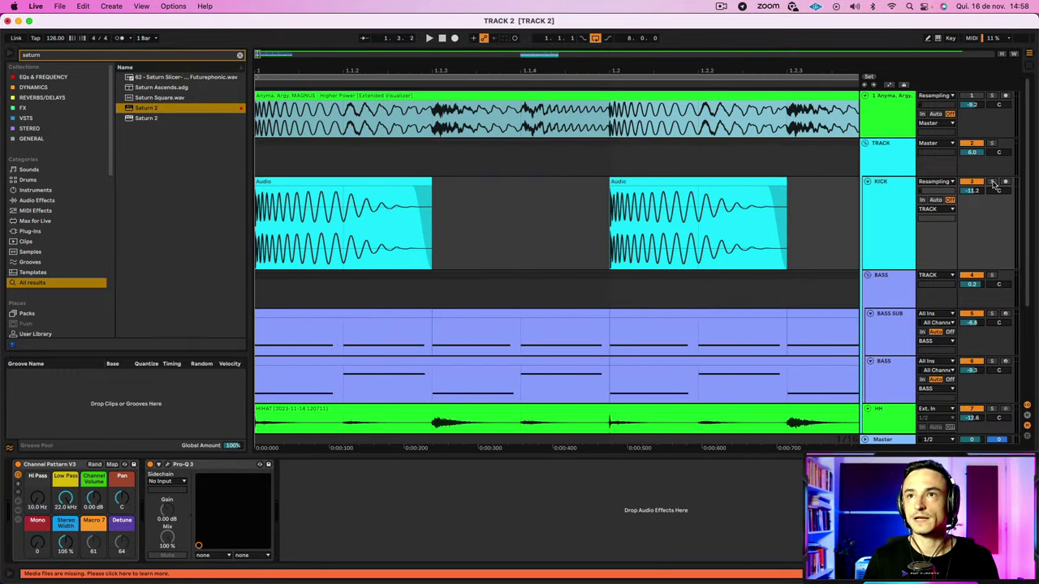
Solo the KICK track and play the loop from its first clip while examining the kick's waveform and tail
click(993, 183)
click(382, 183)
key(space)
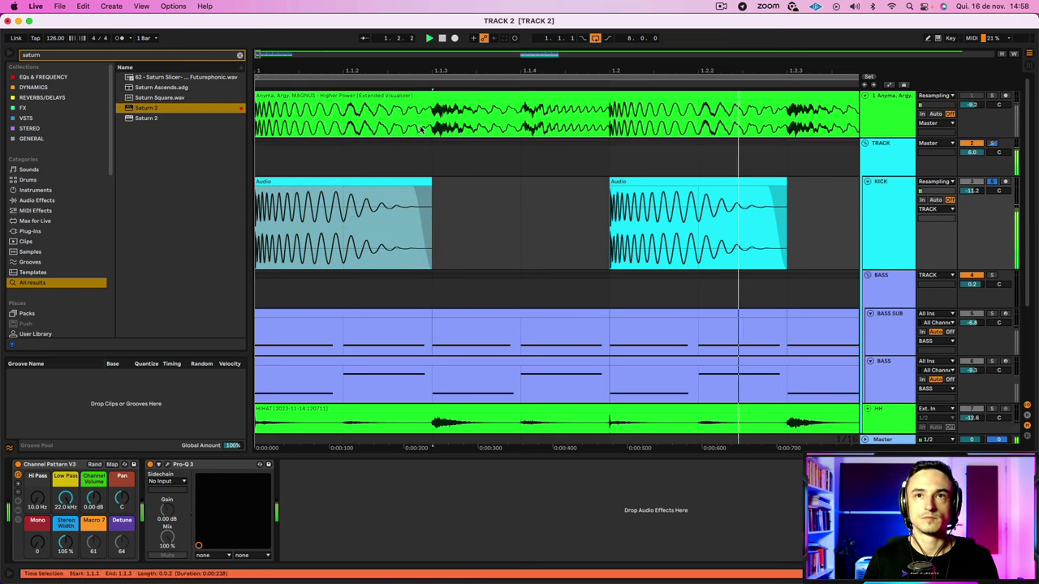
mouse_move(498, 66)
mouse_down()
mouse_move(497, 24)
mouse_move(498, 49)
mouse_up()
scroll(431, 233, left, 3)
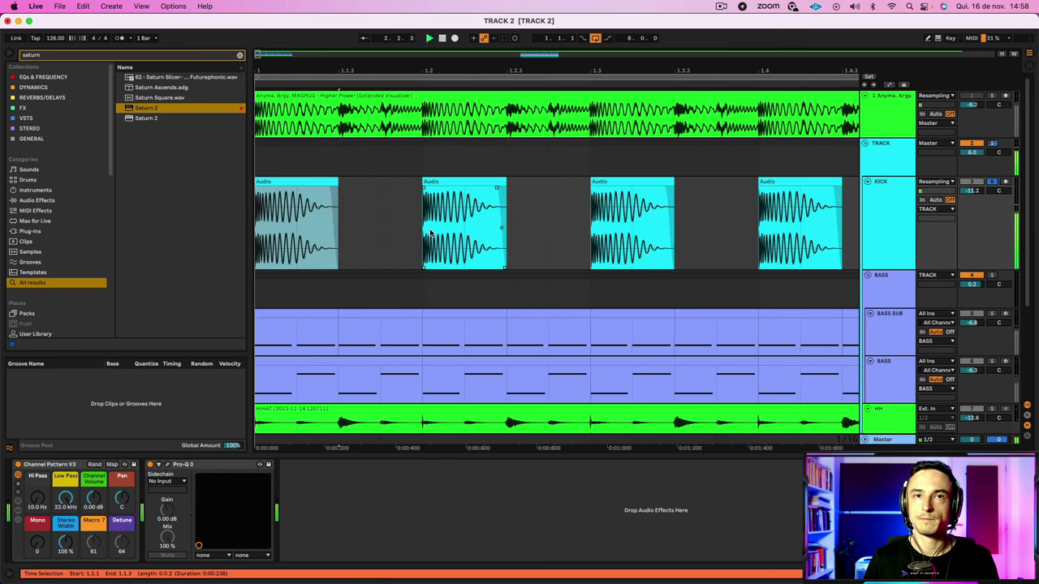
key(plus)
key(plus)
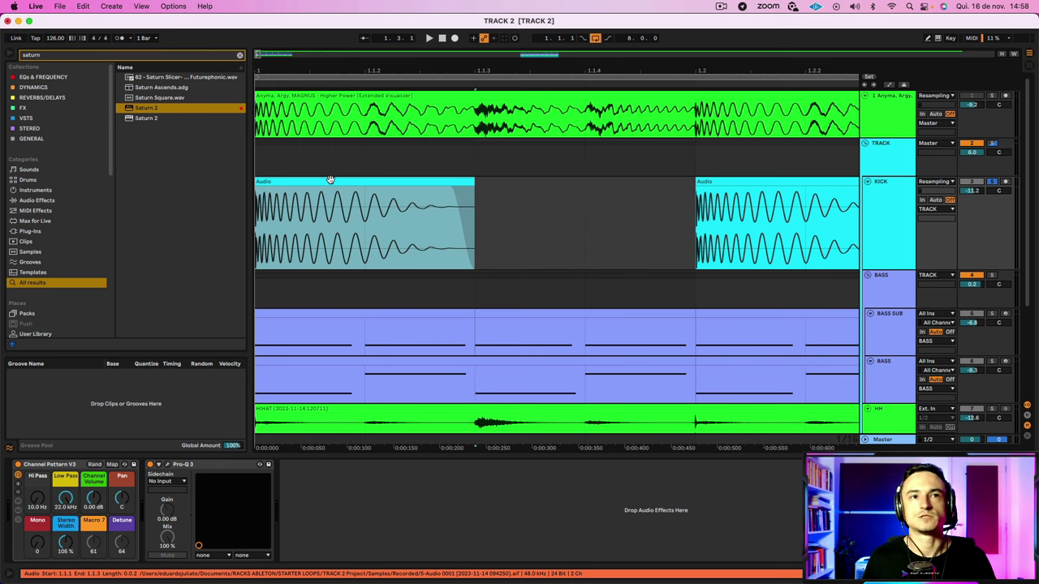
key(space)
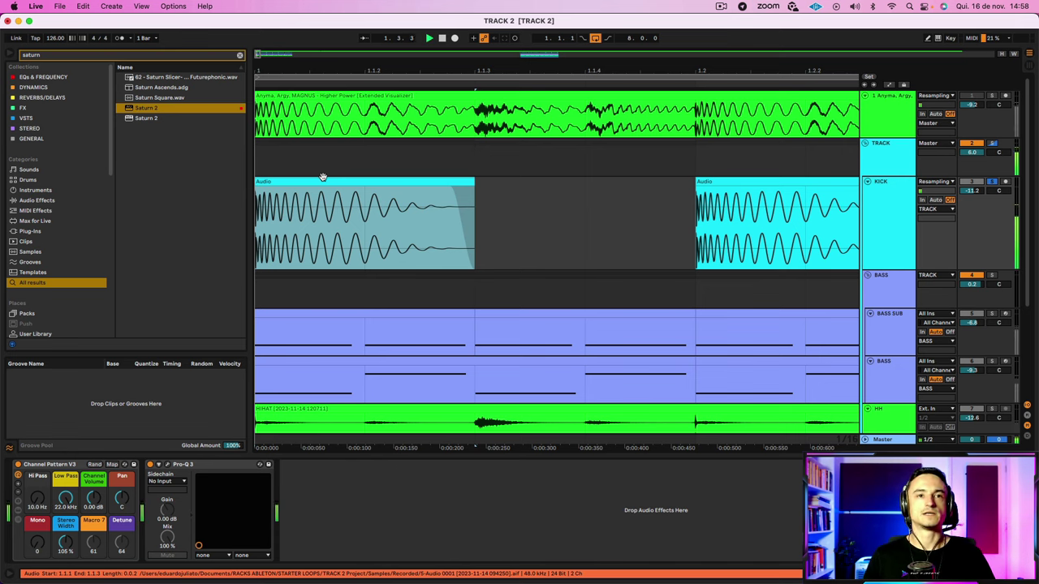
drag(439, 69, 439, 31)
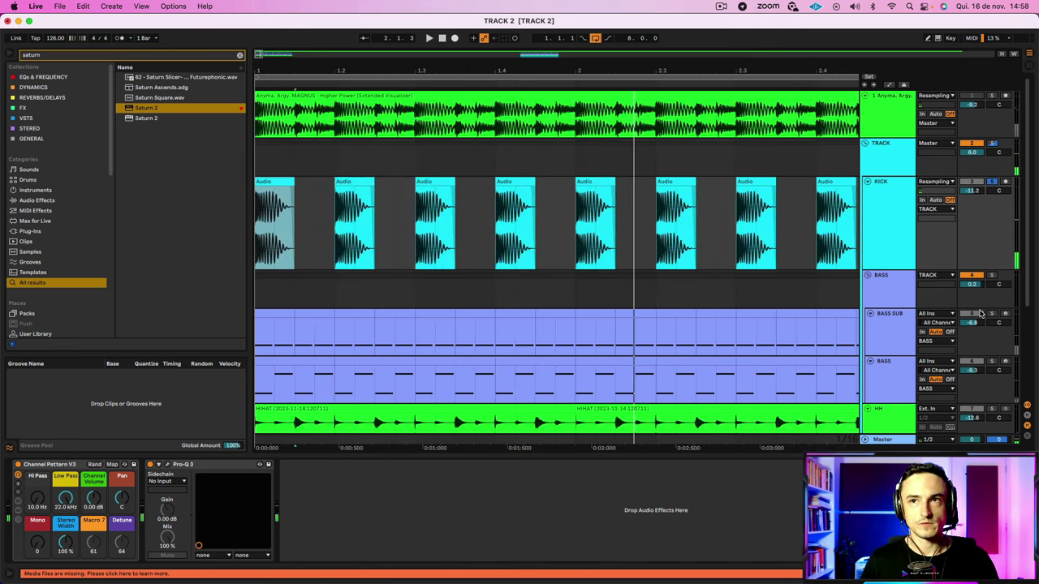
Solo the BASS SUB track and display the device chains of the BASS and BASS SUB tracks
click(911, 334)
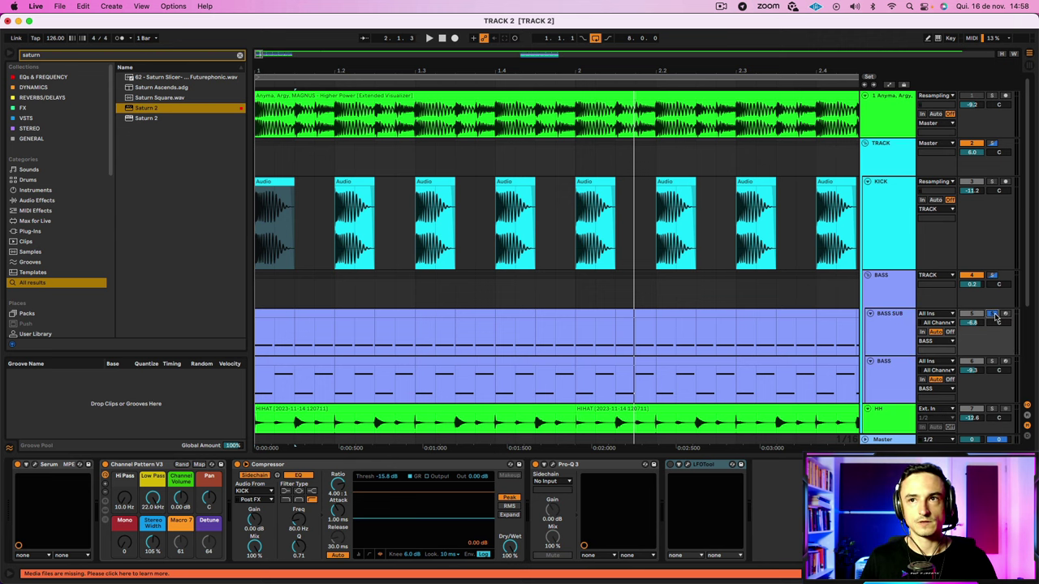
scroll(898, 318, down, 1)
click(897, 317)
click(896, 286)
click(903, 331)
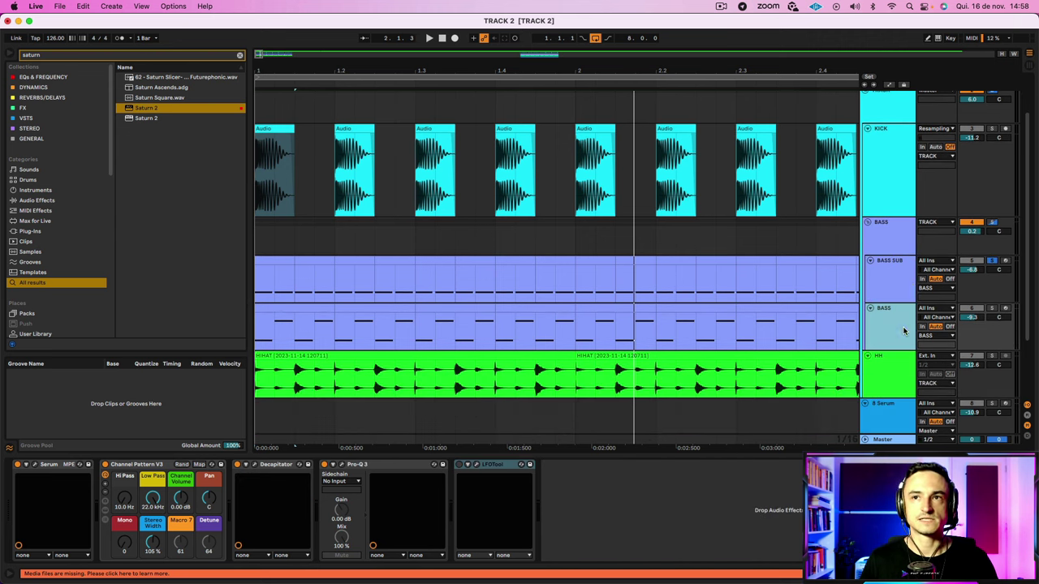
click(912, 288)
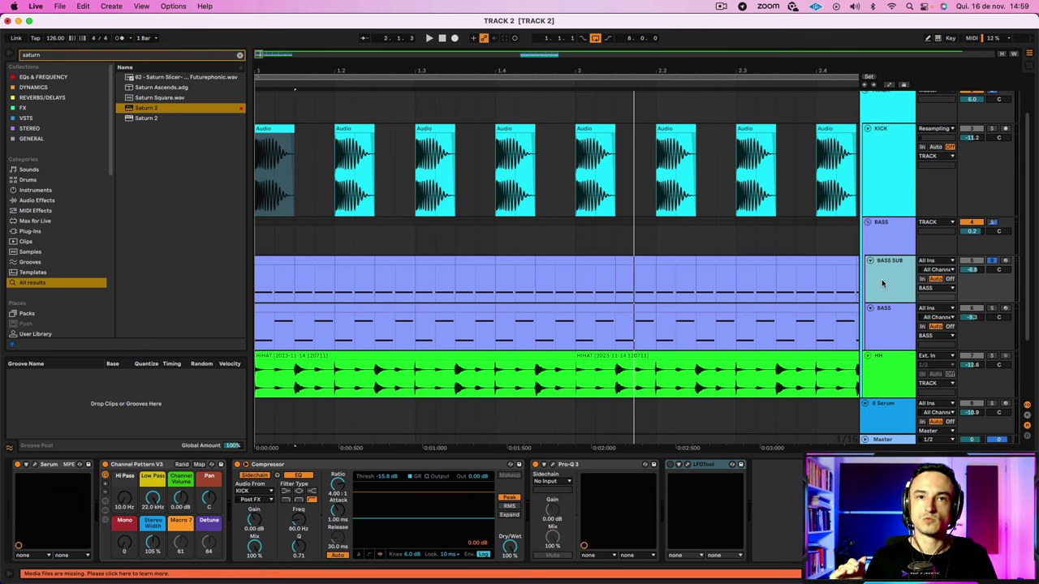
Open the BASS SUB MIDI clip in the note editor and inspect its note pattern
click(267, 260)
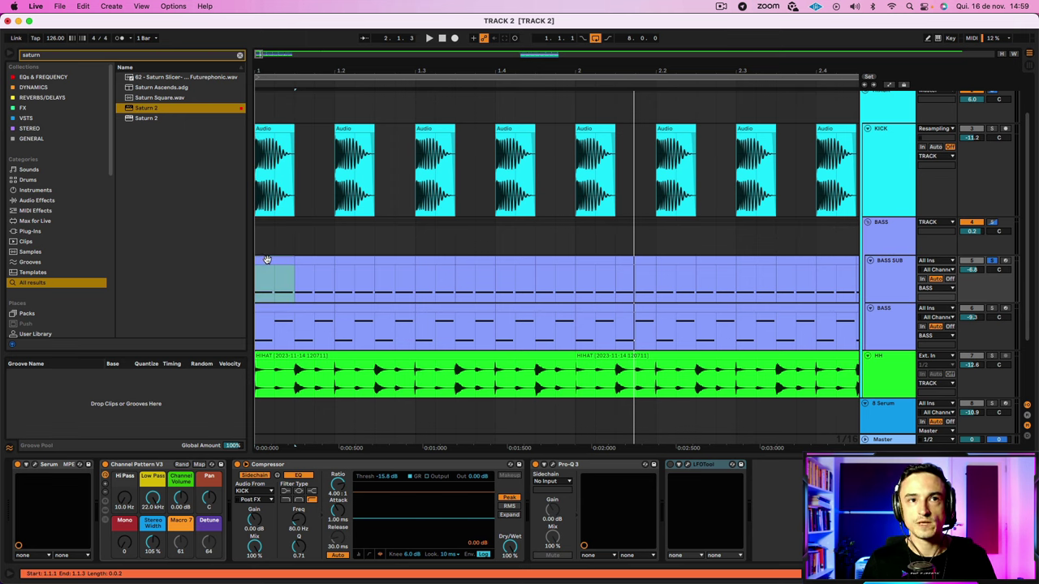
key(space)
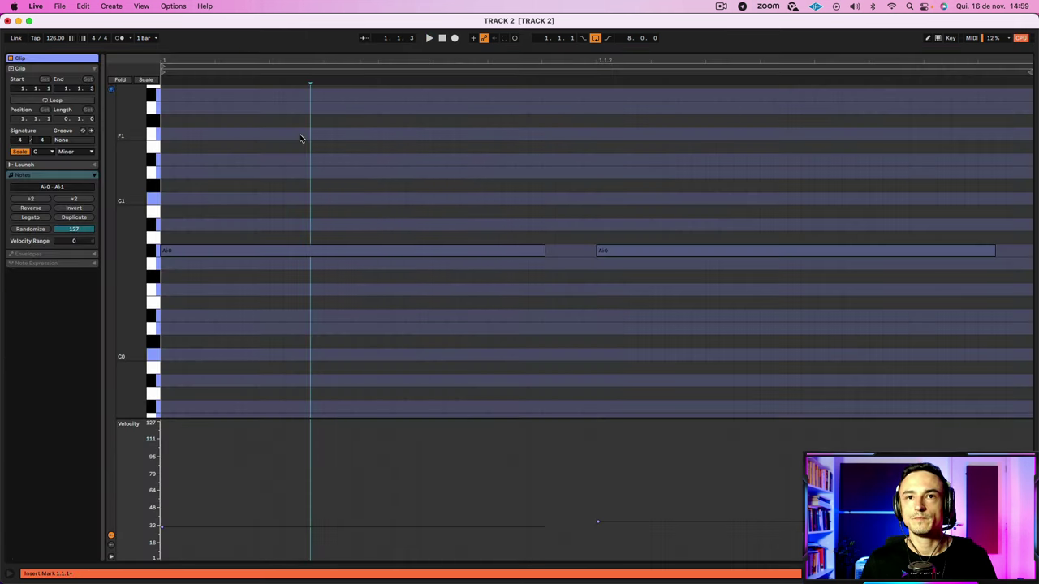
drag(301, 135, 396, 336)
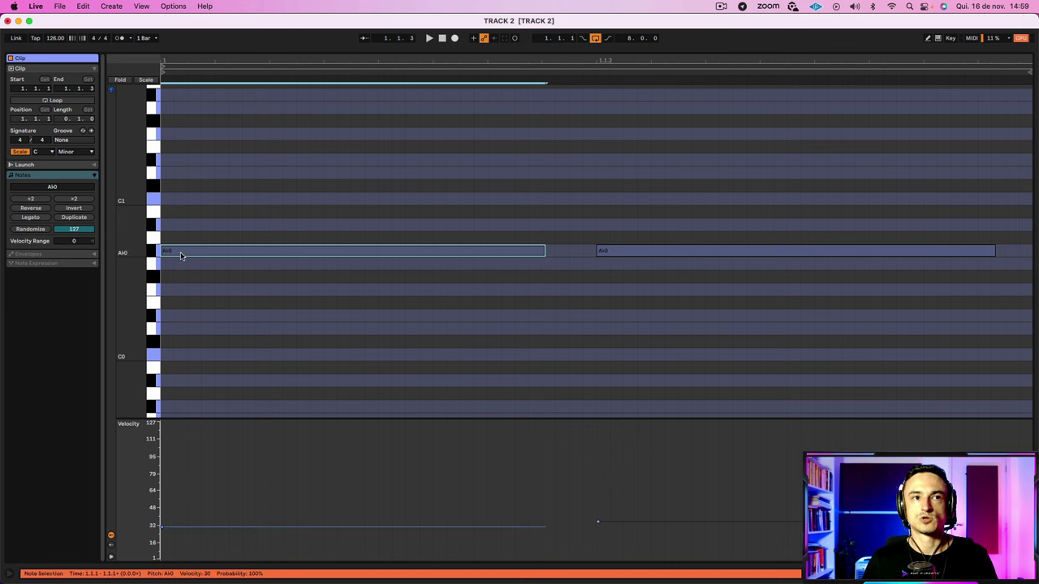
drag(764, 225, 757, 325)
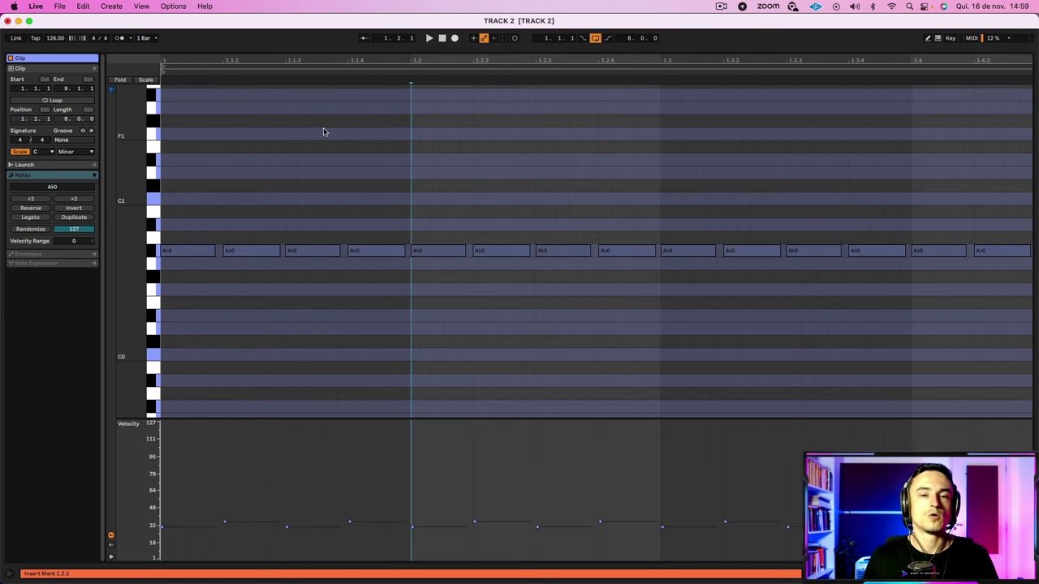
click(323, 130)
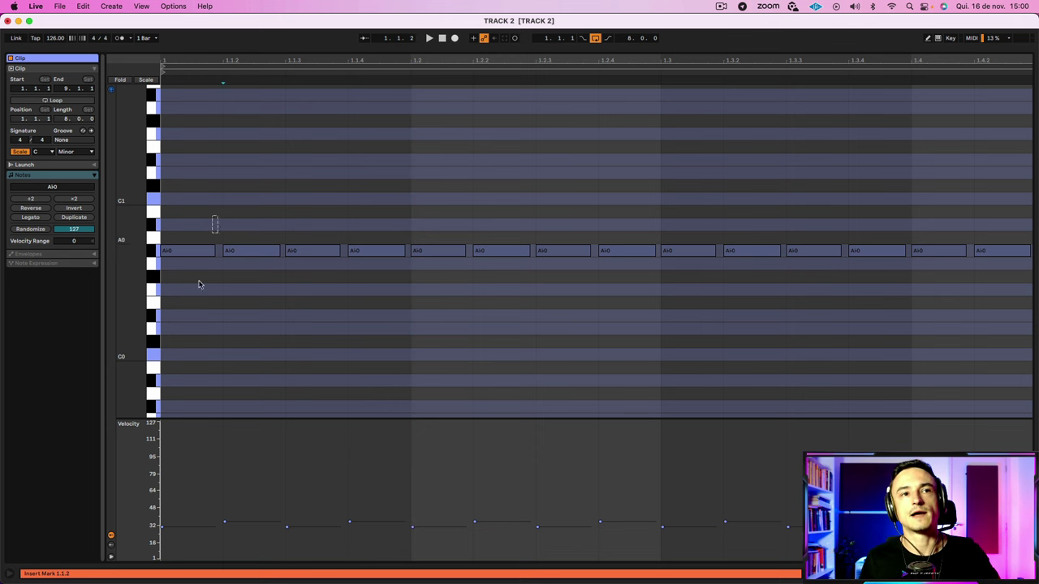
Select the clip's first note, enlarge the velocity lane to inspect the velocities, and return to the BASS SUB device chain
click(195, 250)
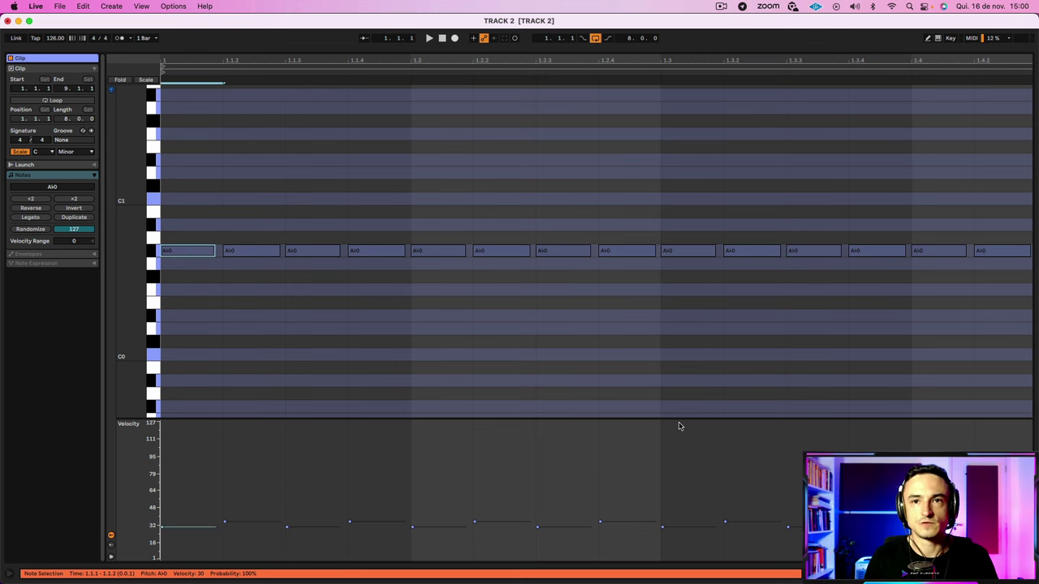
drag(684, 420, 696, 369)
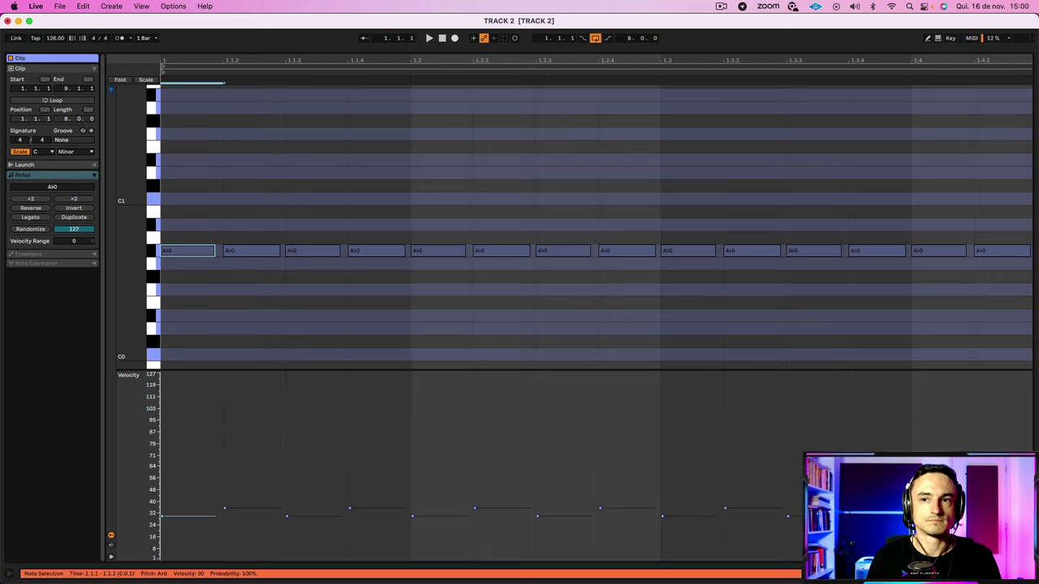
click(265, 333)
key(shift+Tab)
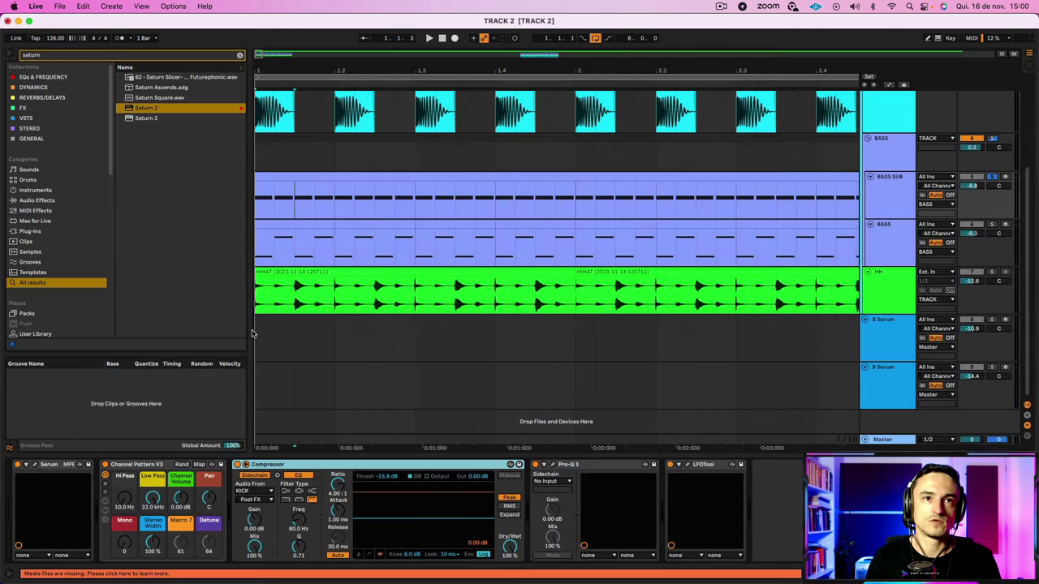
Open the Serum synth on the BASS SUB track and switch Oscillator A to the flat waveform view
click(34, 465)
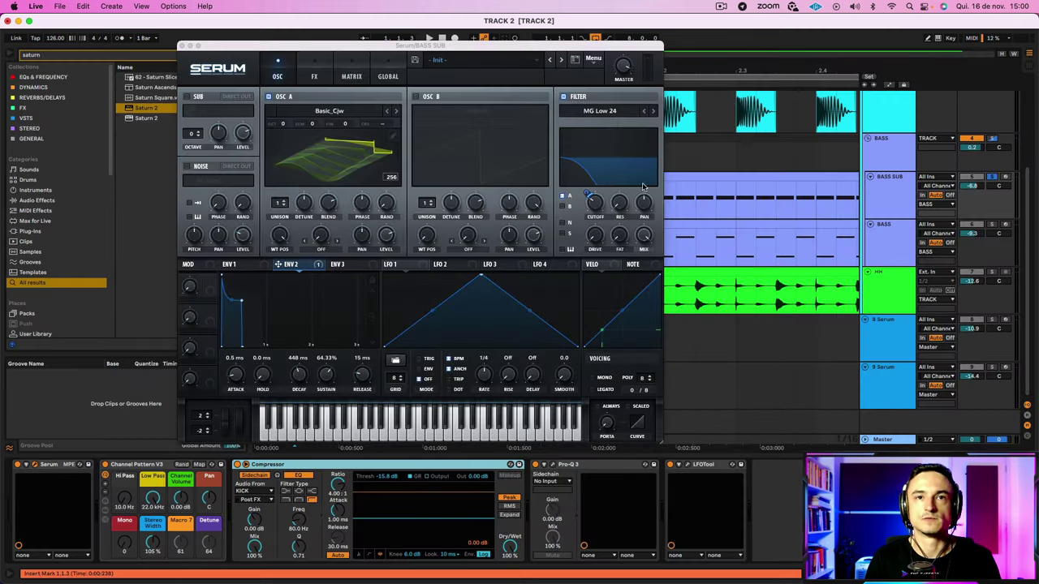
click(186, 46)
click(298, 176)
click(869, 195)
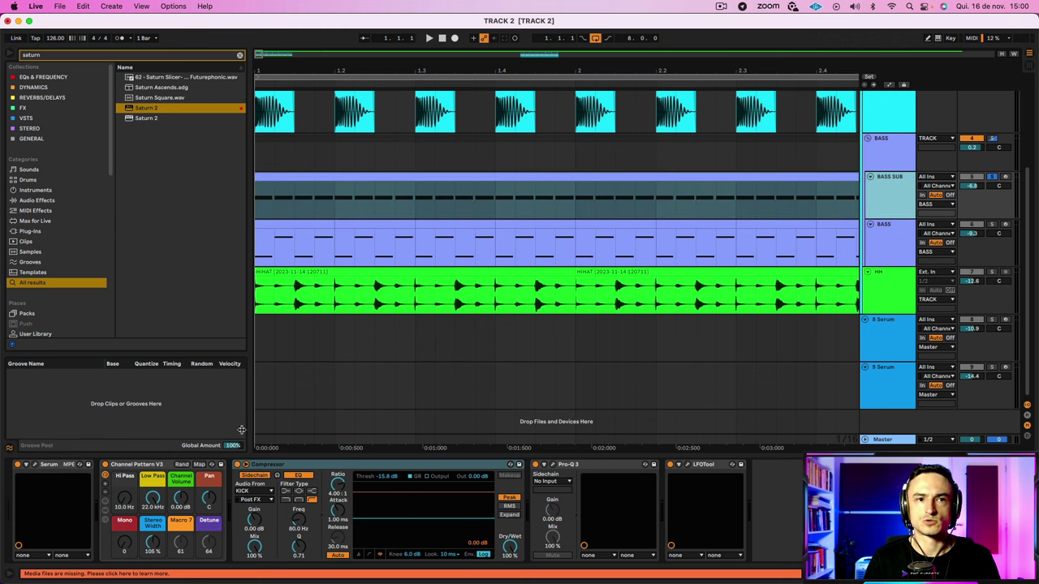
click(34, 465)
click(321, 141)
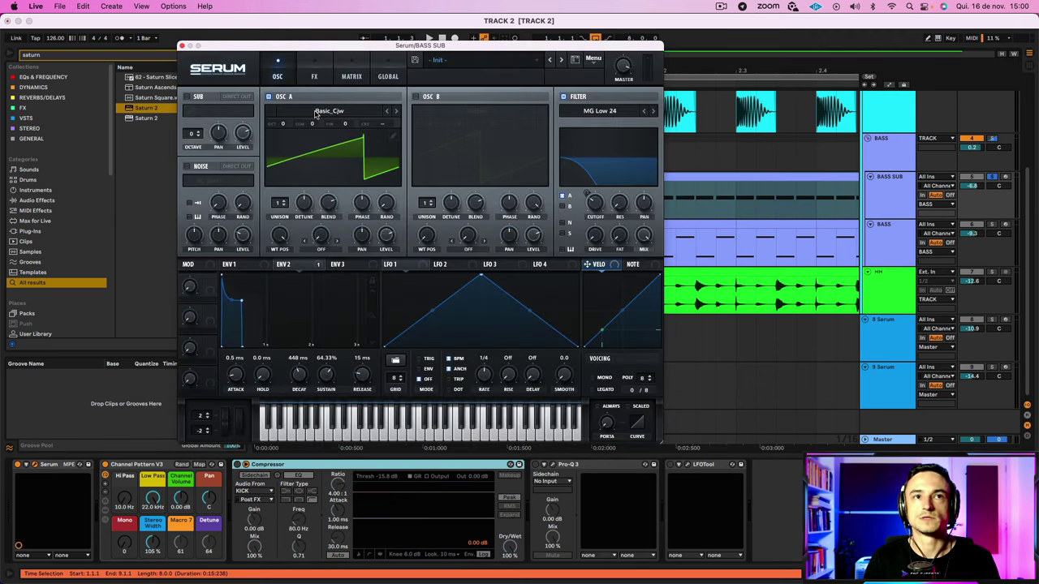
Look through Oscillator A's wavetable categories and set its wavetable position to 256
click(344, 116)
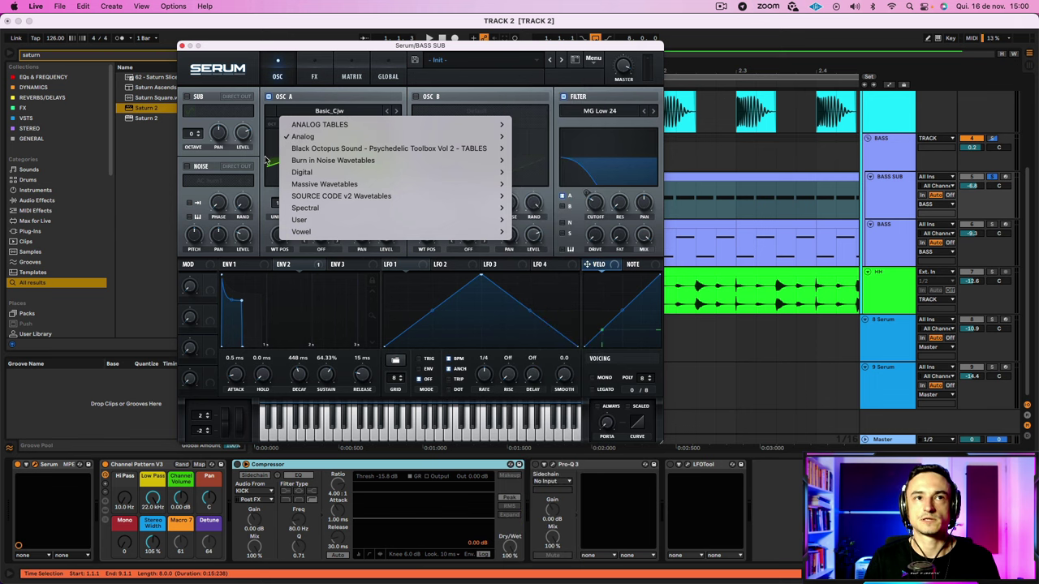
click(269, 183)
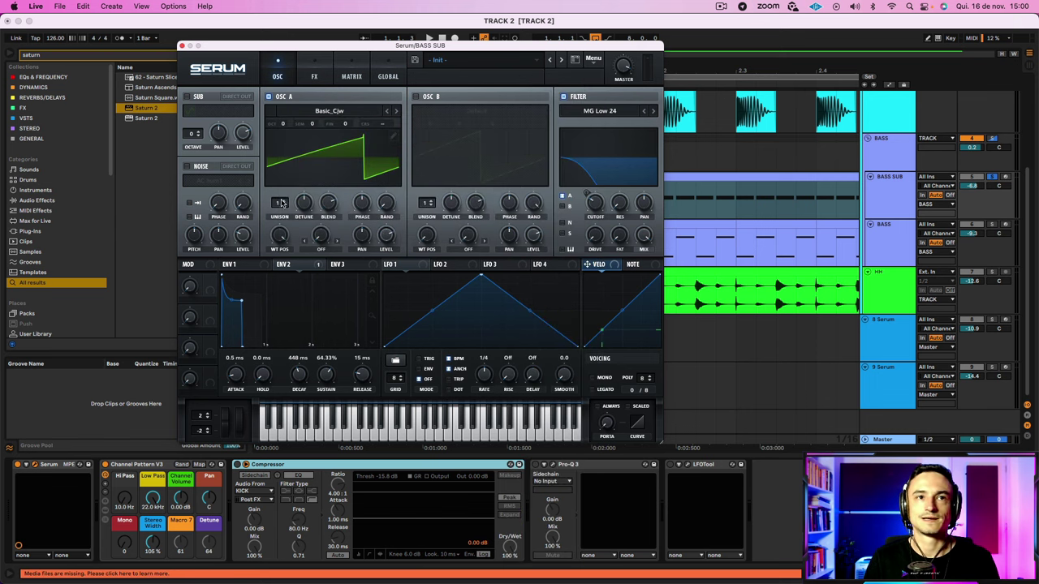
drag(276, 236, 301, 160)
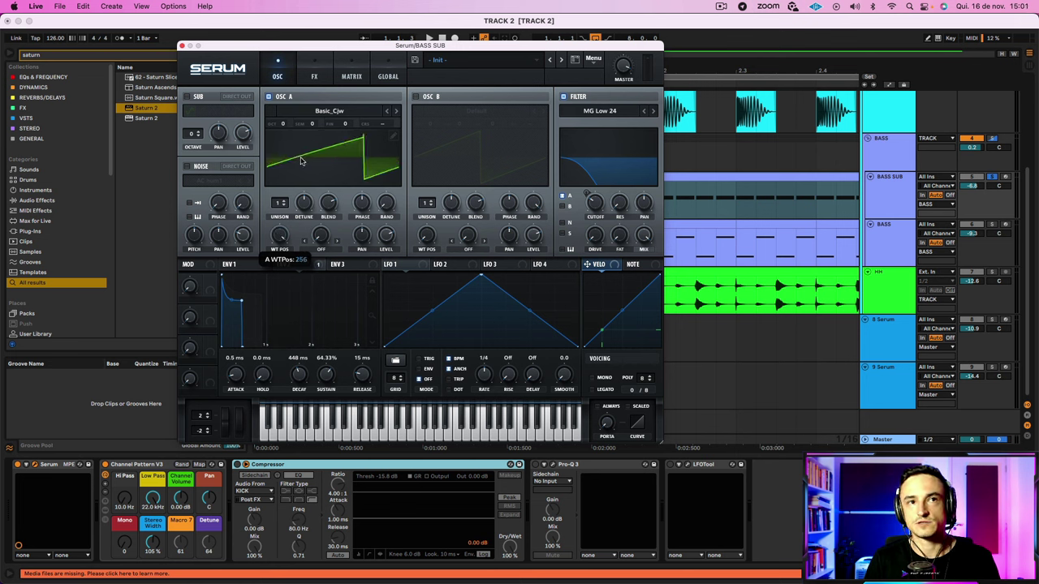
mouse_move(391, 206)
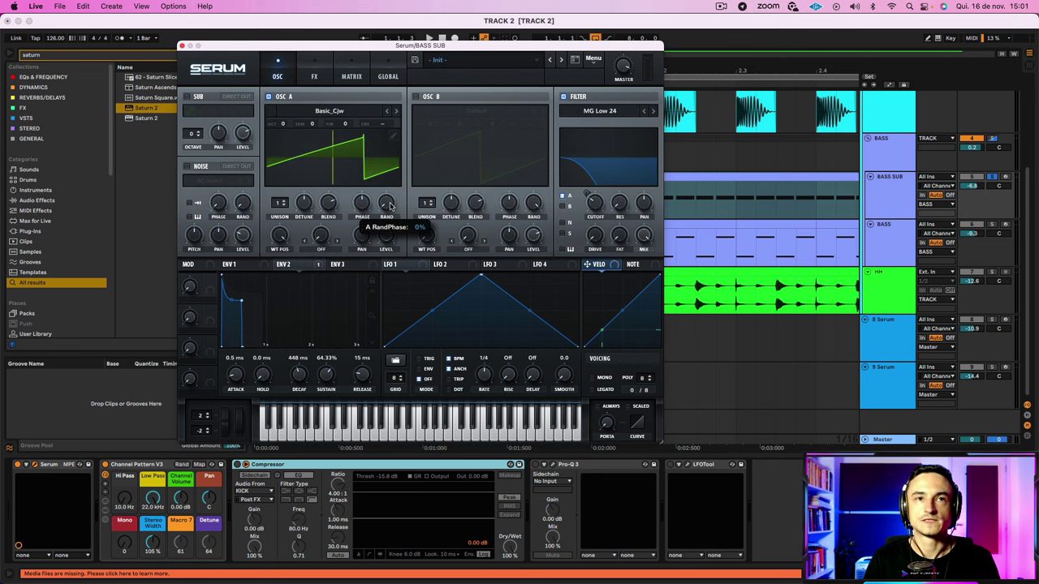
View the Envelope 1 settings and compare the bass sub with Serum's filter bypassed and enabled
click(241, 264)
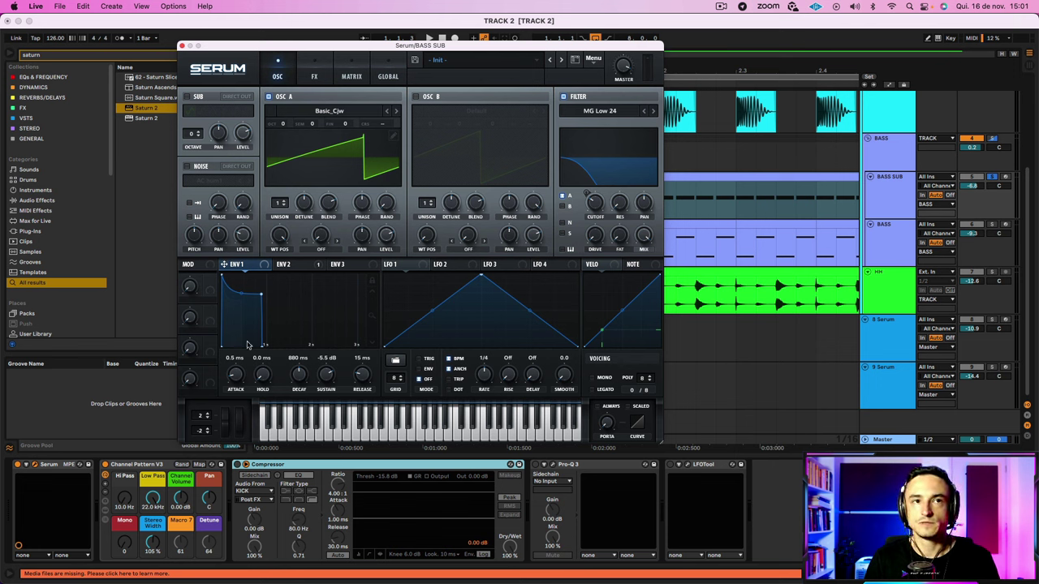
click(565, 96)
key(space)
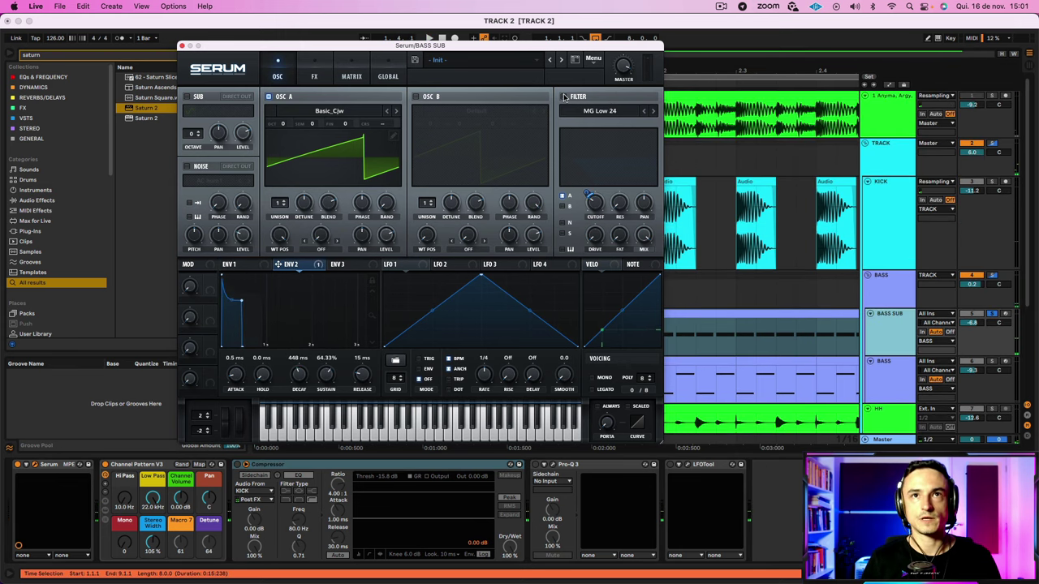
click(565, 96)
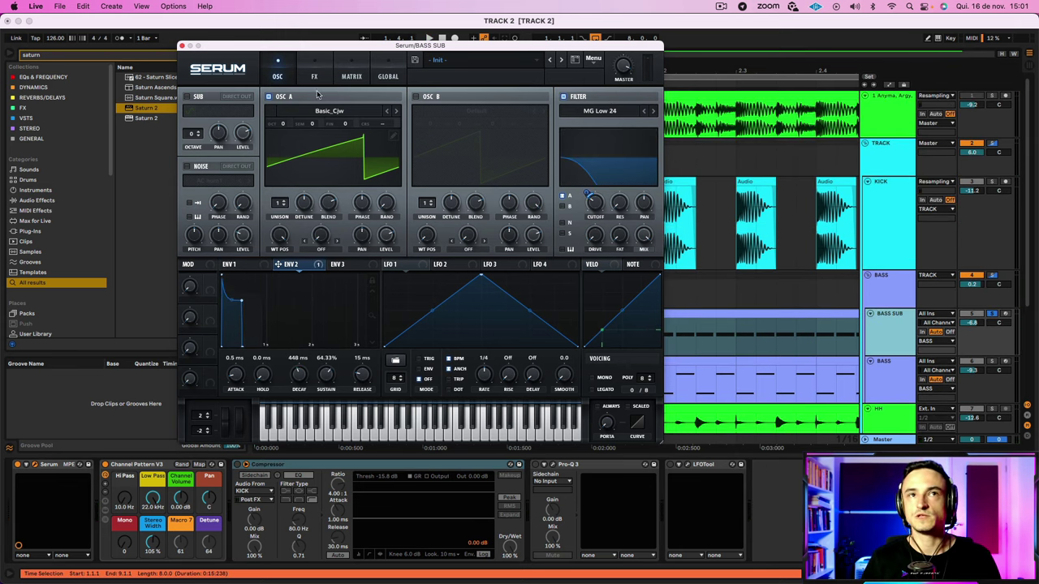
Play the bass sub loop and toggle the compressor in Serum's effects rack
mouse_move(591, 200)
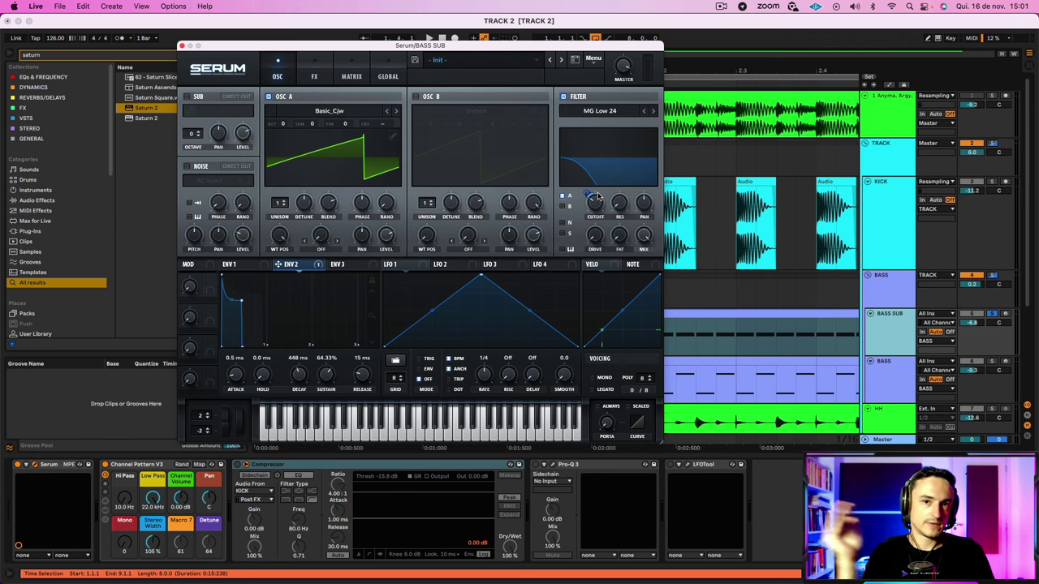
key(space)
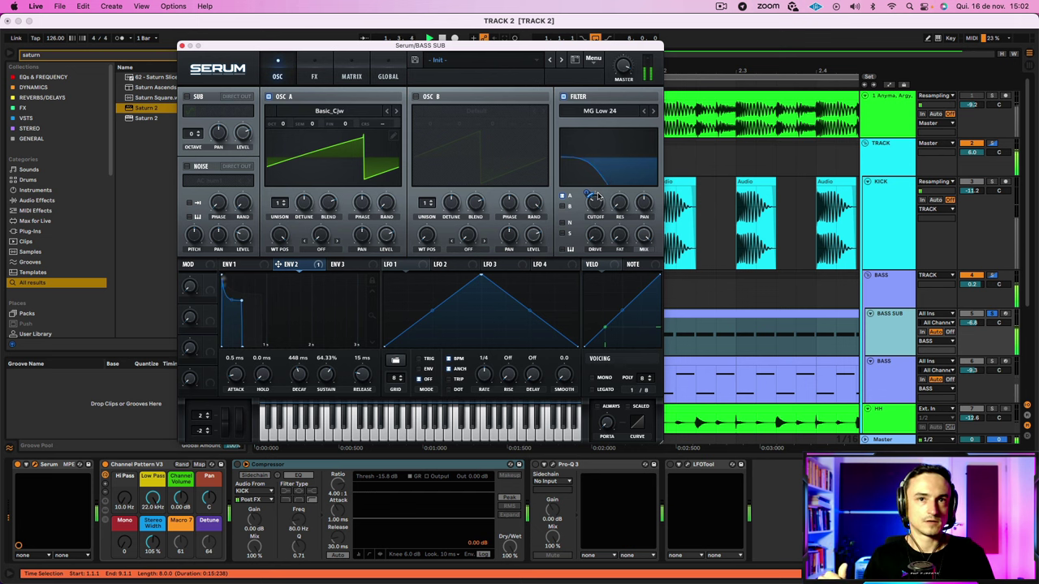
click(314, 77)
click(287, 76)
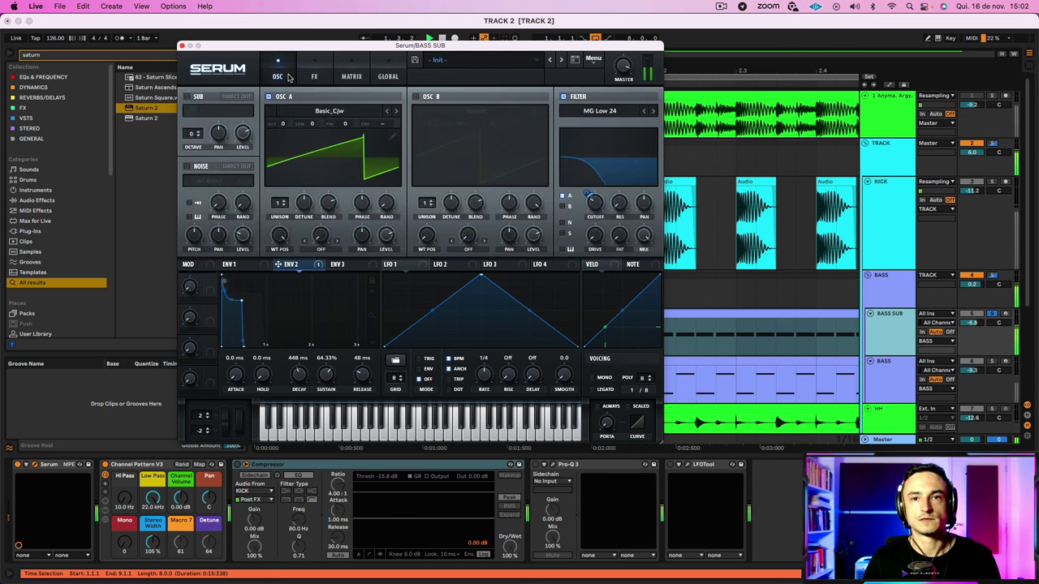
click(315, 76)
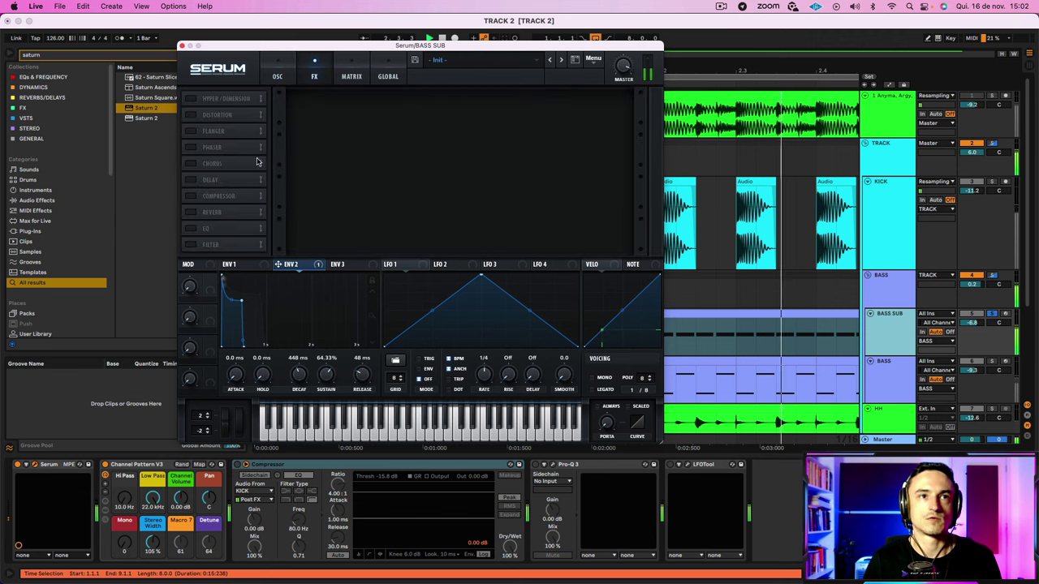
click(190, 197)
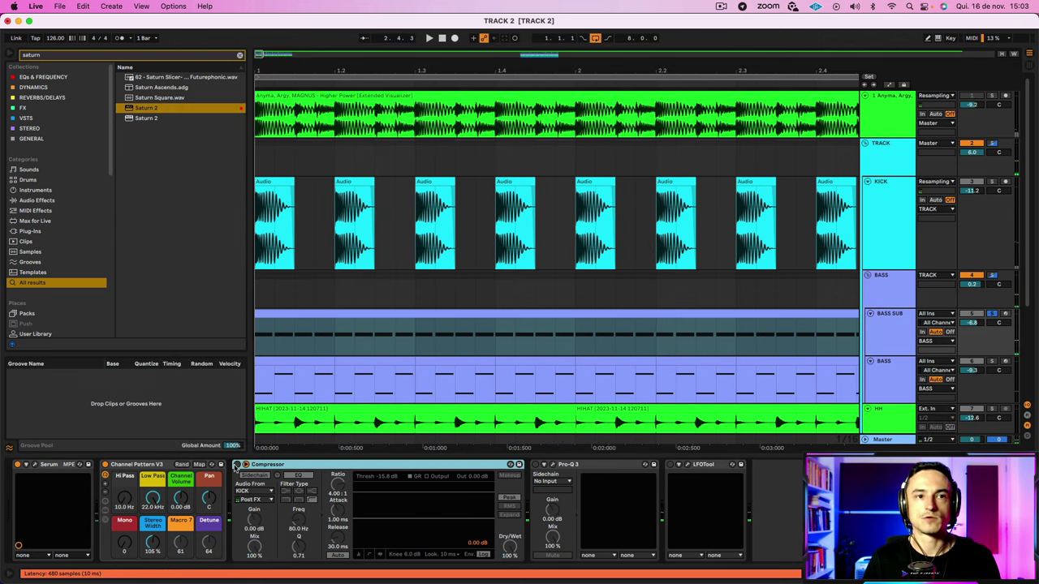
Enable the sidechain Compressor on the BASS SUB track, then view the Pro-Q 3 high cut and open LFOTool
click(236, 465)
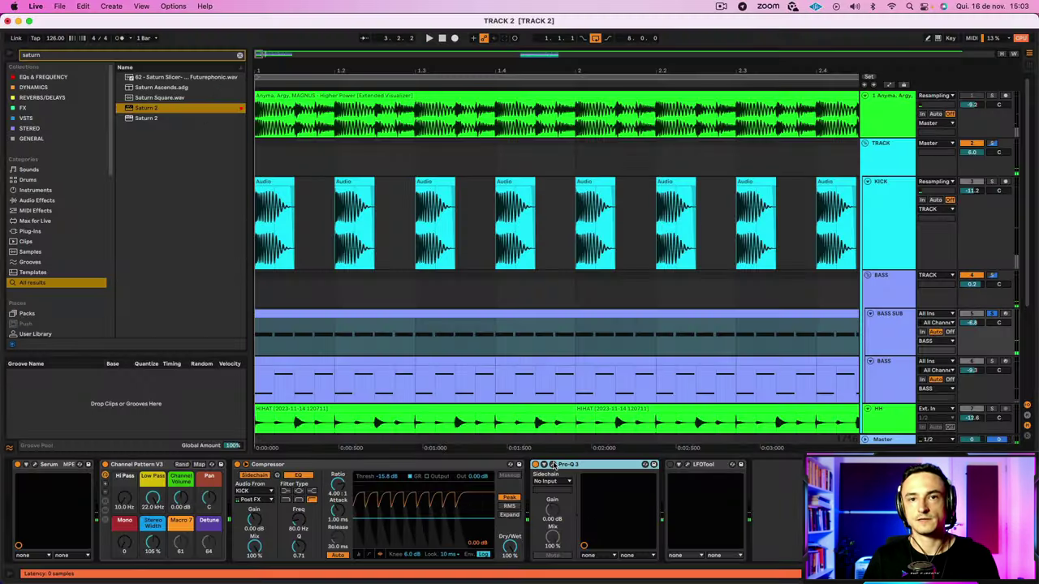
click(553, 465)
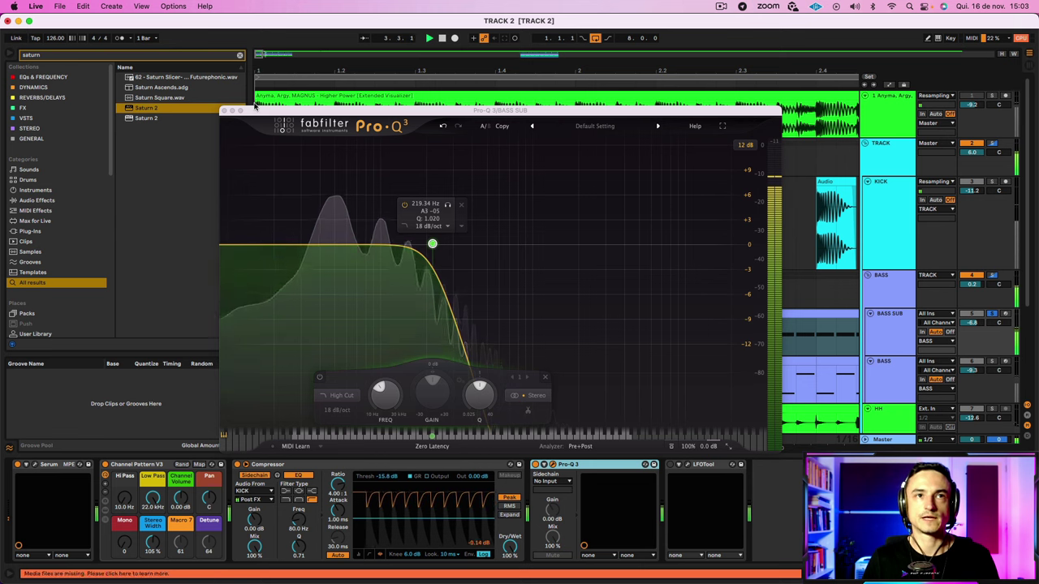
click(225, 110)
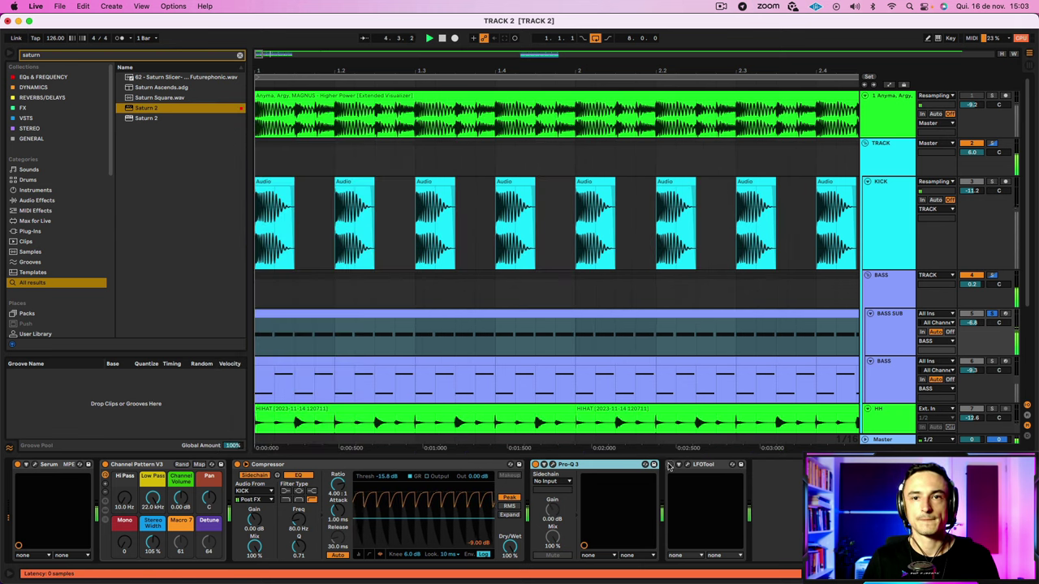
click(686, 465)
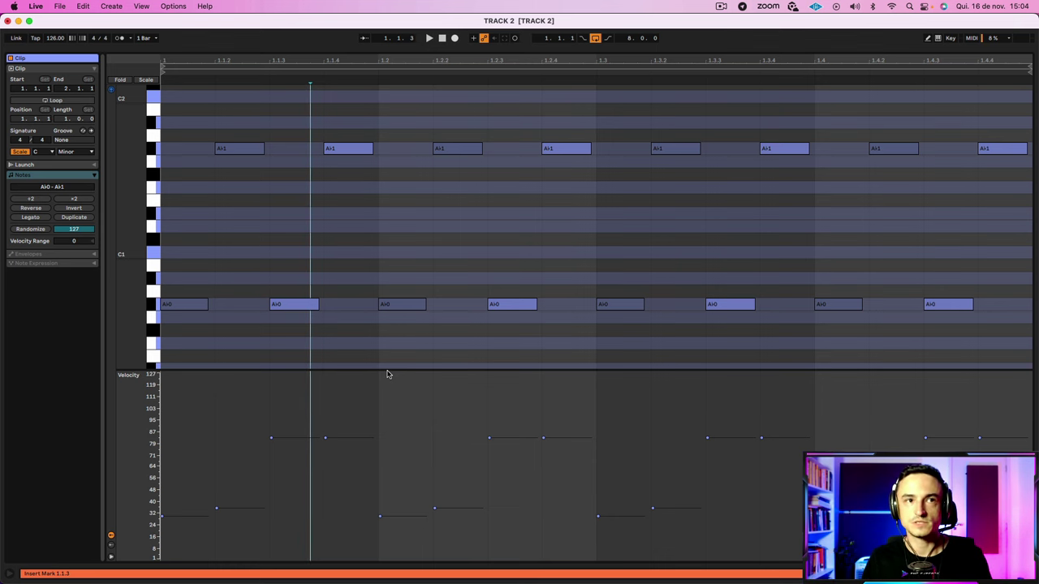
Examine the bass clip's note pattern by selecting its first Ab0 and Ab1 notes in turn and checking the velocity lane
drag(233, 344, 180, 281)
drag(238, 220, 243, 109)
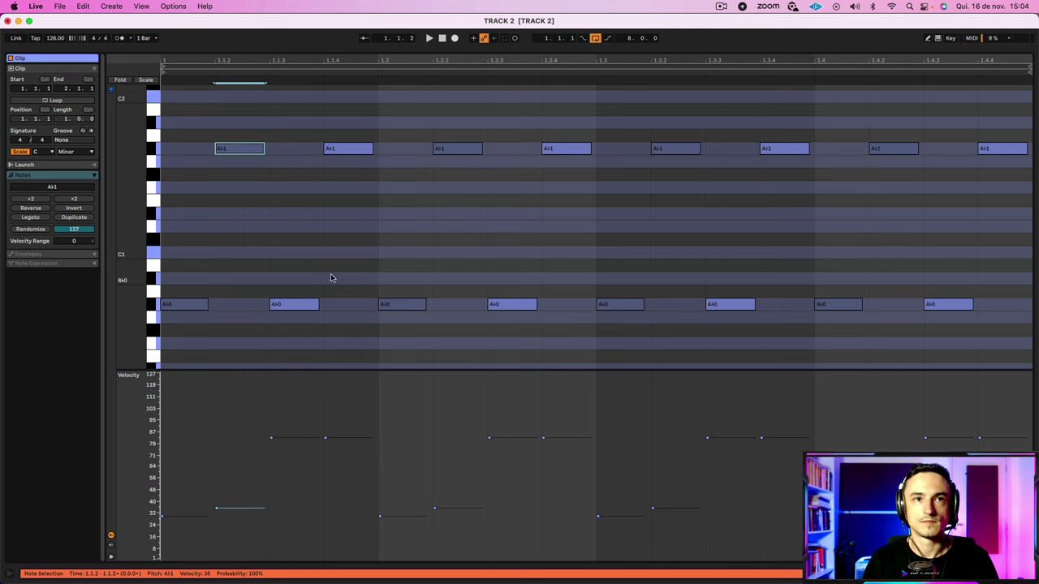
drag(331, 278, 313, 300)
drag(379, 195, 345, 122)
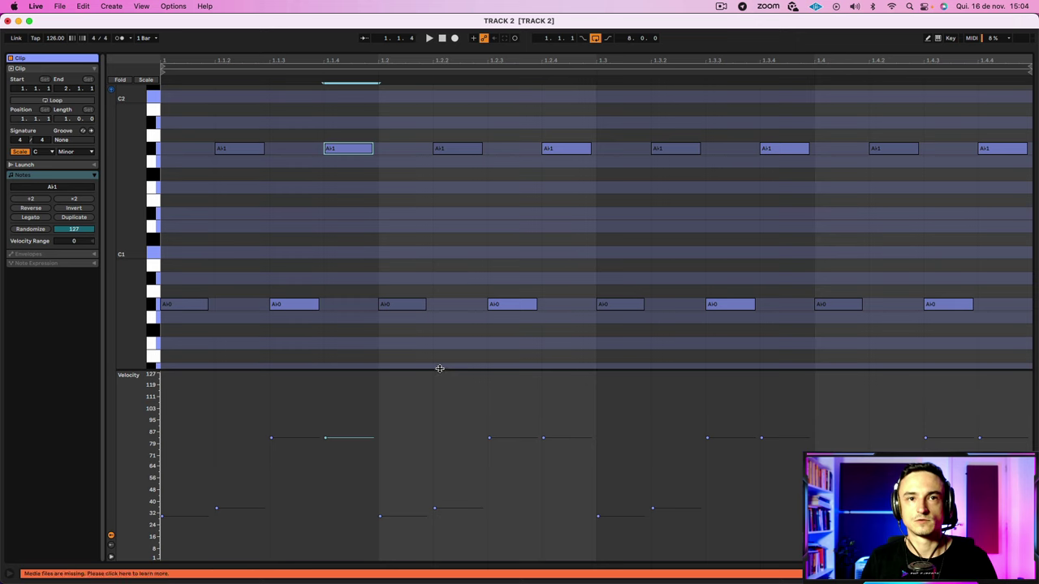
drag(439, 371, 445, 558)
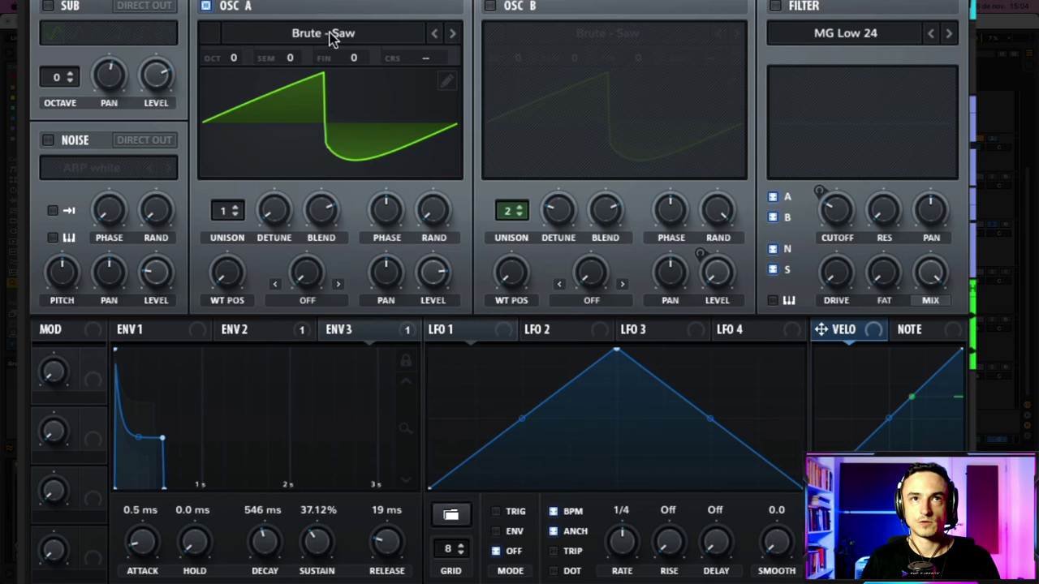
View Oscillator A's wavetable categories and the Envelope 1 and Envelope 2 settings of the bass patch in Serum
click(336, 35)
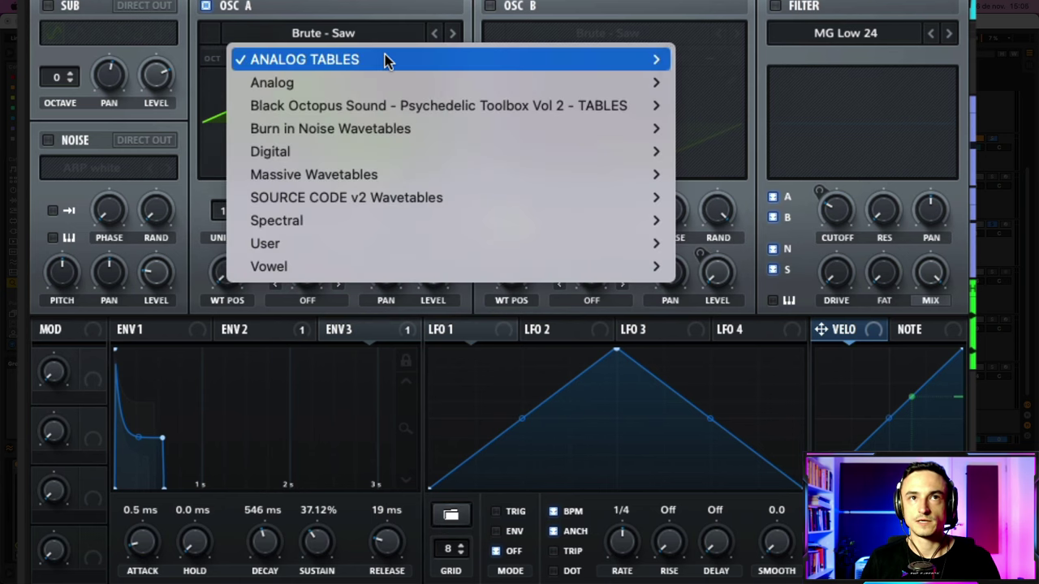
click(339, 5)
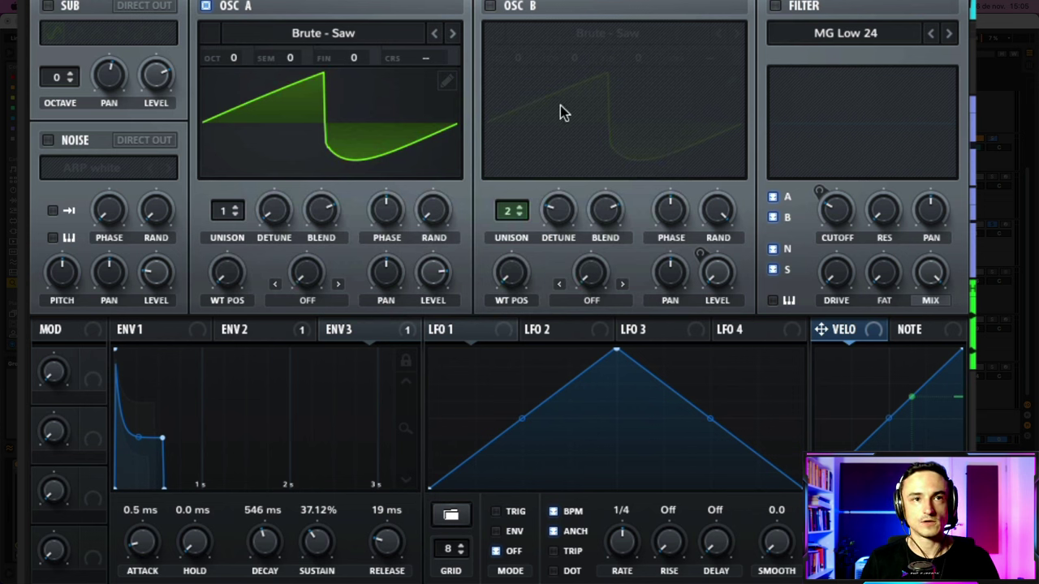
click(161, 327)
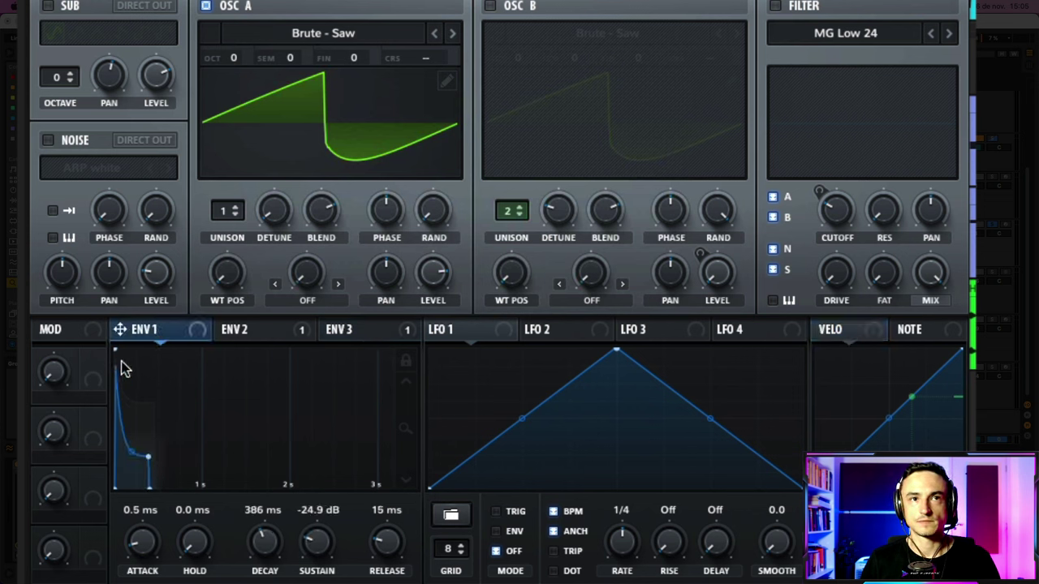
click(261, 331)
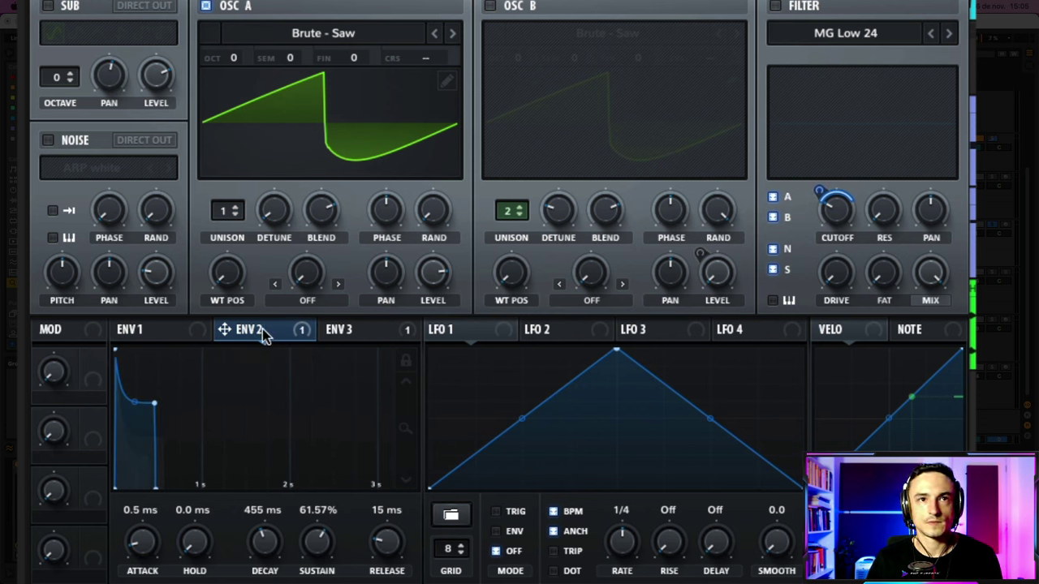
mouse_move(262, 333)
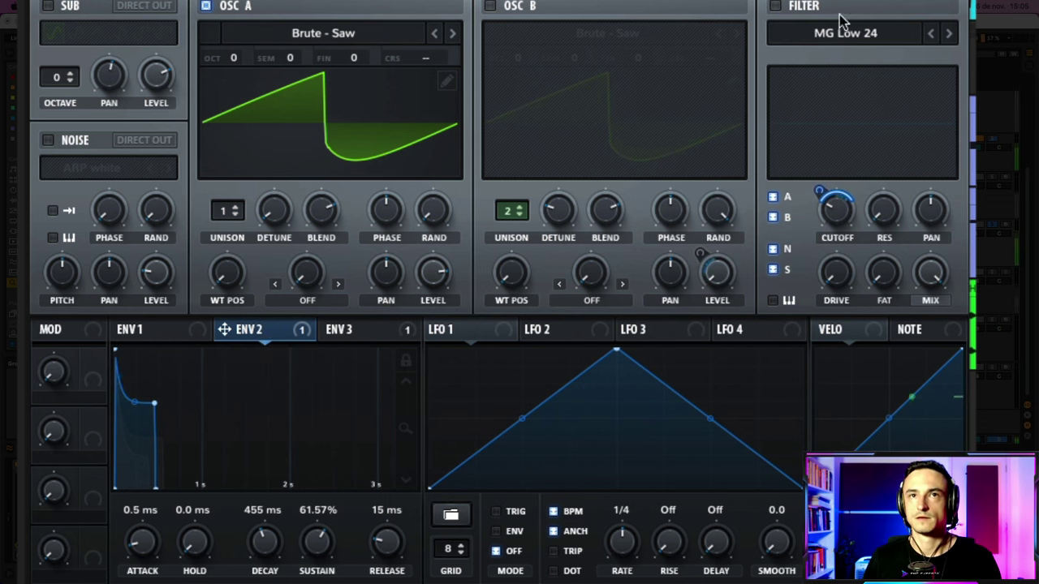
Enable the MG Low 24 filter in the bass patch and try out its cutoff, which is modulated by Envelope 2
click(775, 7)
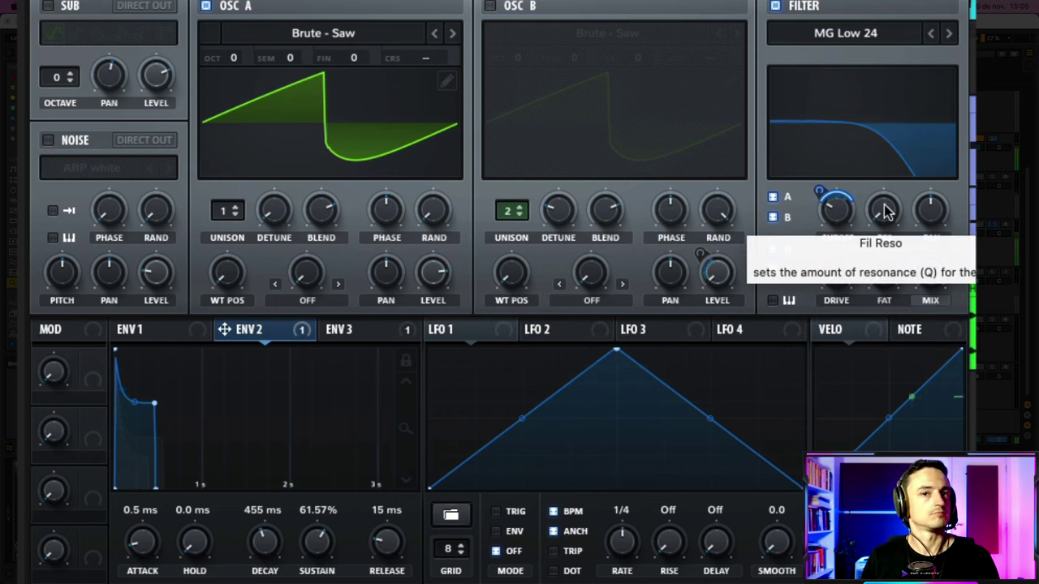
right_click(829, 216)
click(833, 206)
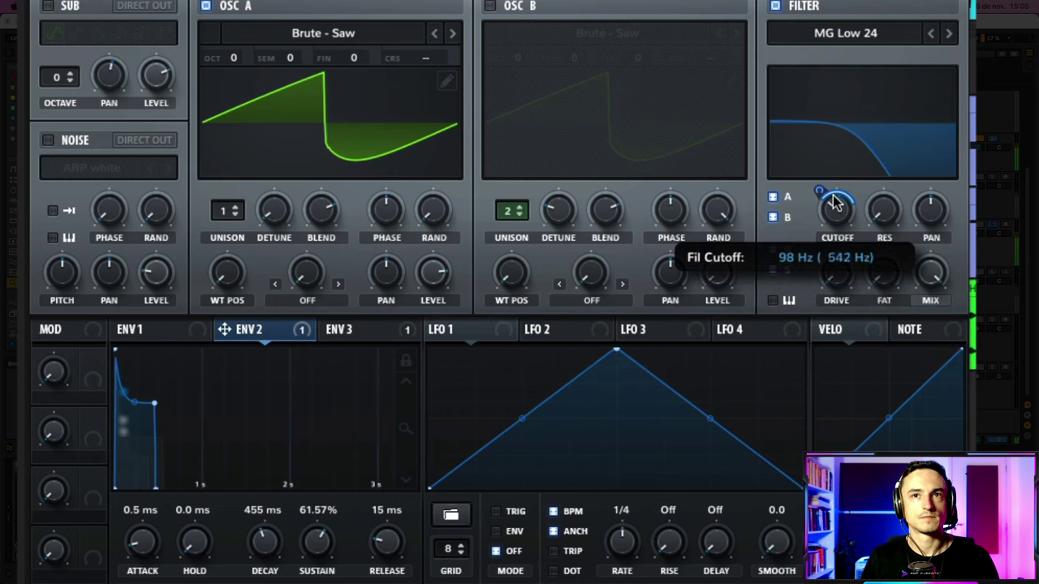
mouse_move(833, 197)
mouse_down()
mouse_move(833, 172)
mouse_move(824, 199)
mouse_up()
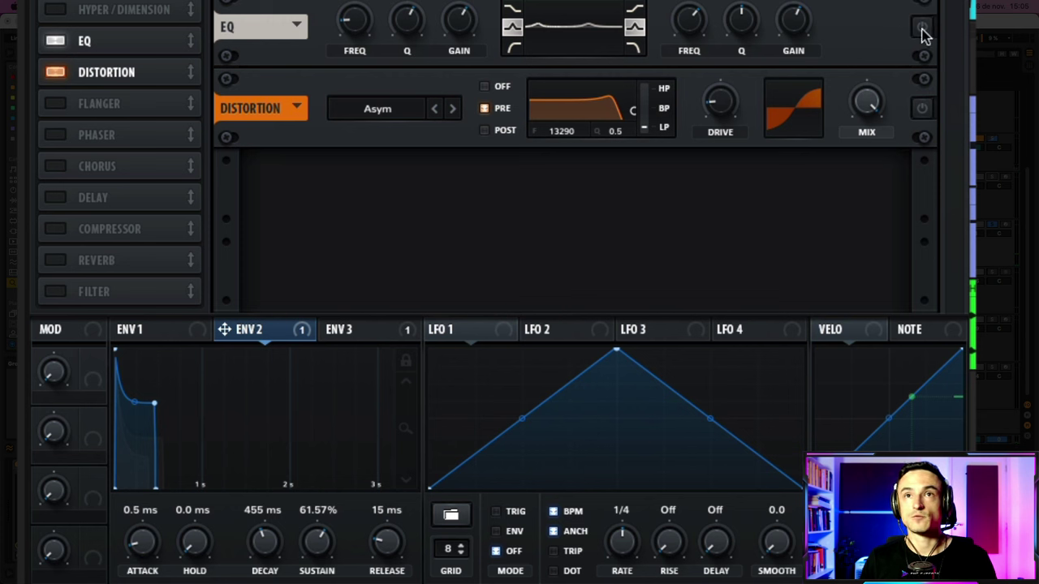
Enable the EQ module in the bass patch's effects rack
click(922, 30)
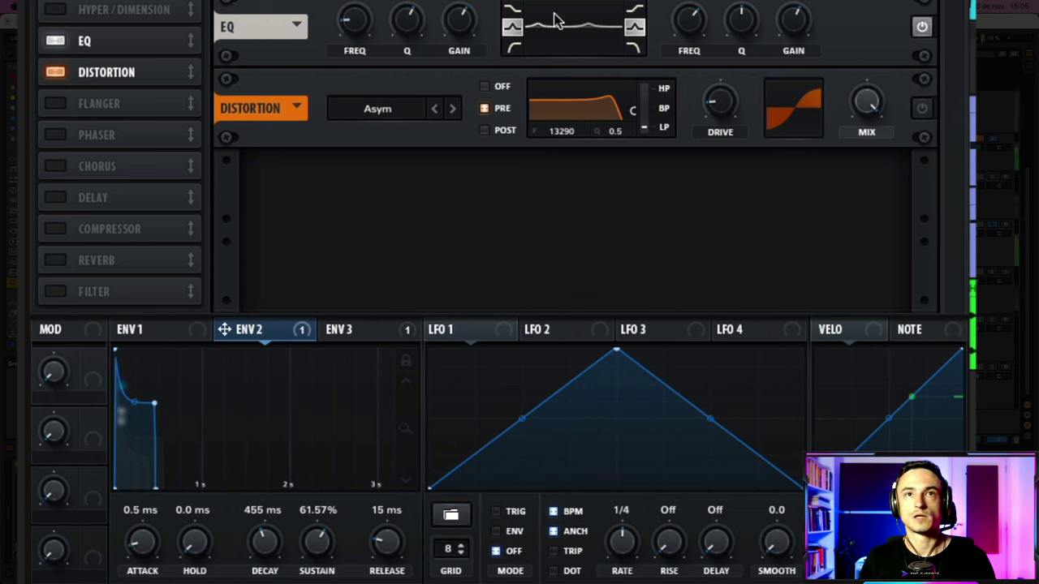